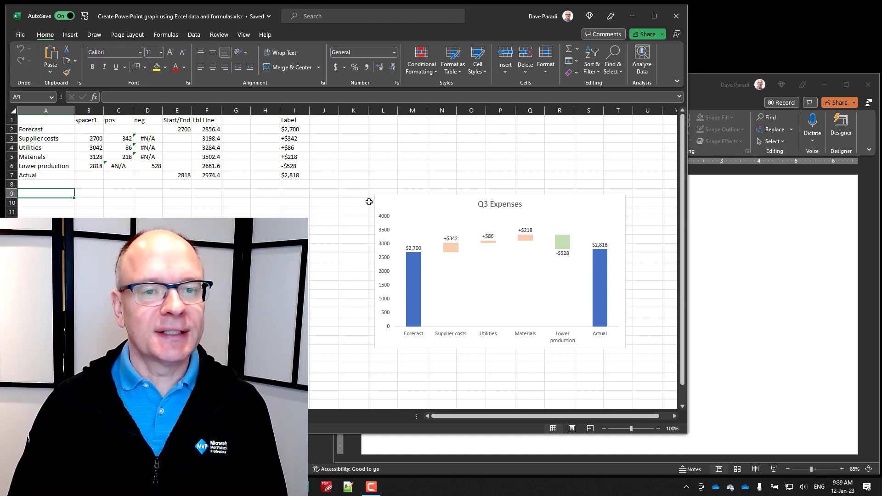
Examine the Q3 Expenses waterfall chart in the workbook and the paste options offered for it in PowerPoint.
{"action": "mouse_move", "coordinate": [457, 248]}
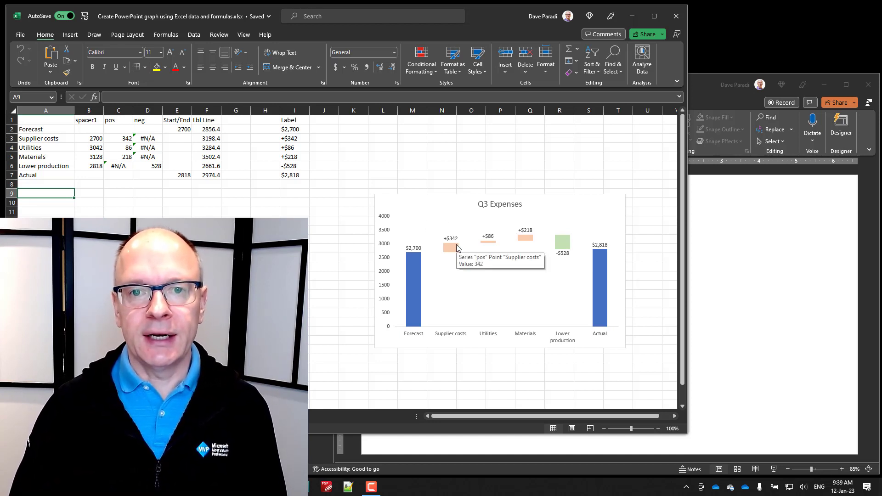
{"action": "left_click", "coordinate": [425, 197]}
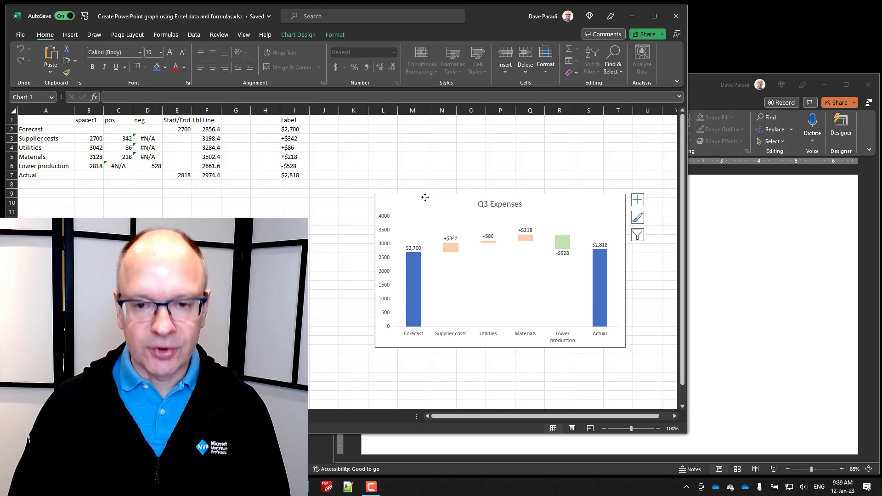
{"action": "left_click", "coordinate": [739, 212]}
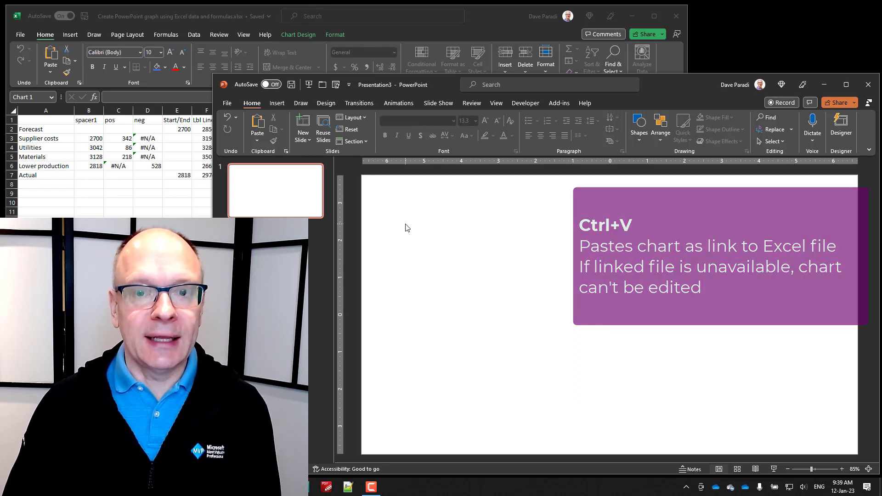
{"action": "left_click", "coordinate": [258, 140]}
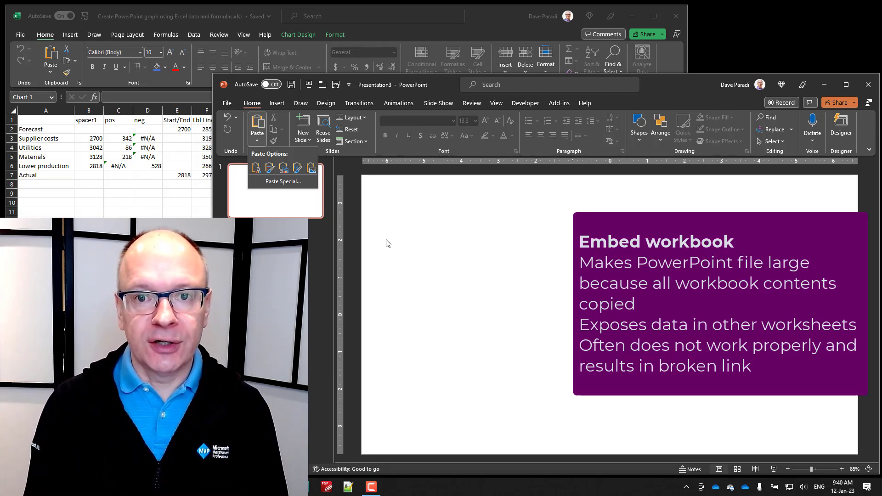
{"action": "left_click", "coordinate": [82, 204]}
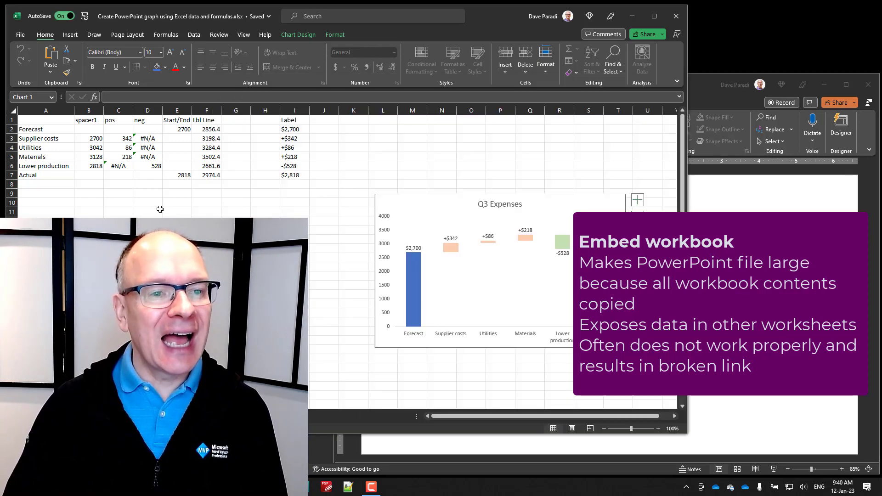
{"action": "left_click", "coordinate": [69, 204]}
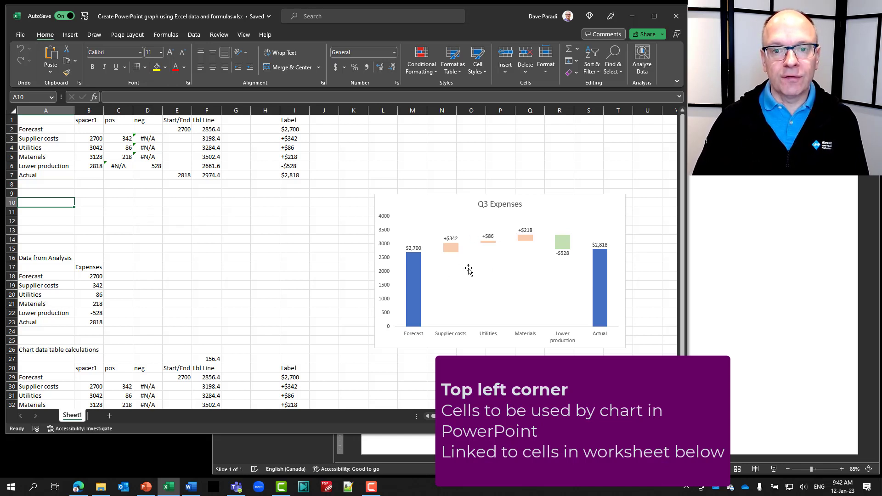
Examine the chart's source range, the linking formula in cell A2, and the analysis data and calculation tables further down the worksheet.
{"action": "left_click", "coordinate": [453, 199]}
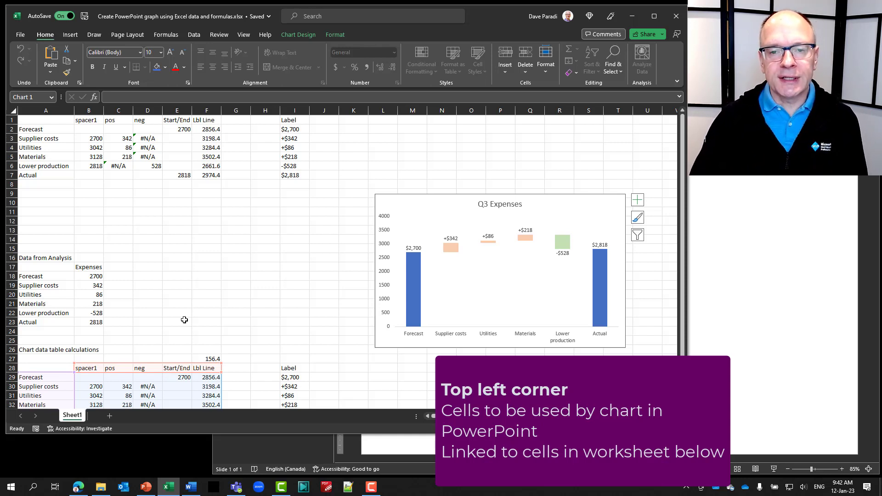
{"action": "left_click", "coordinate": [52, 130]}
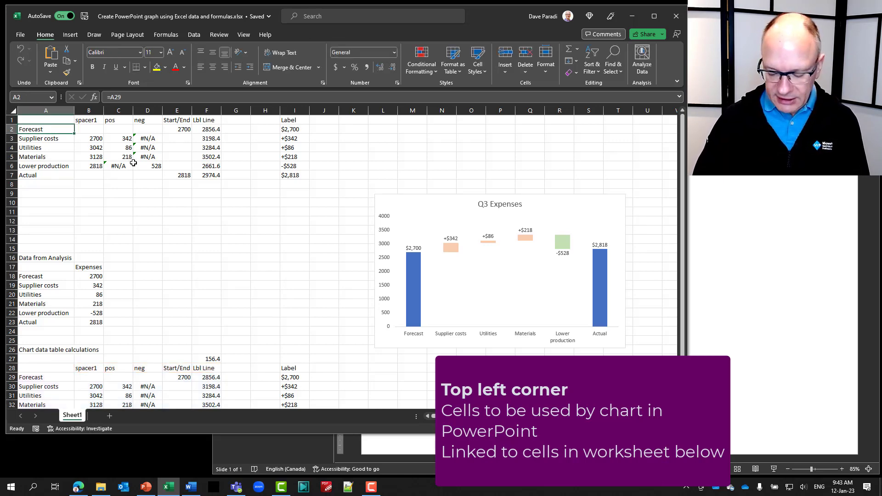
{"action": "key", "text": "super+plus"}
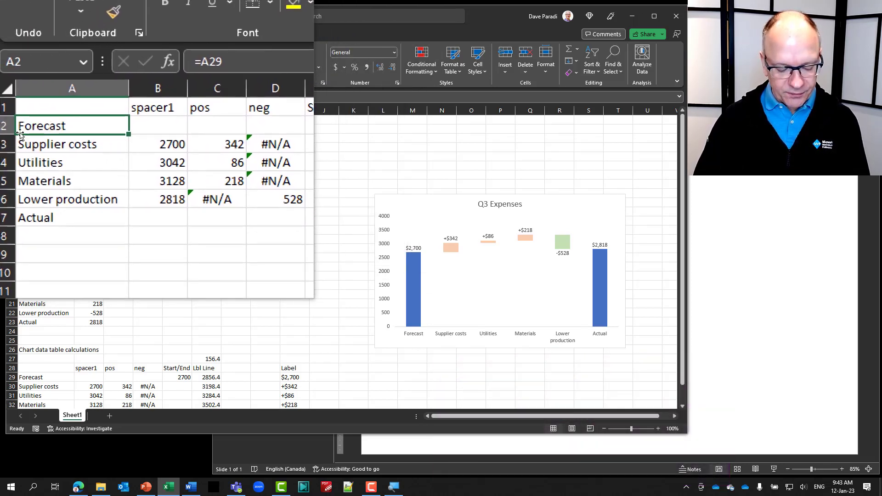
{"action": "key", "text": "super+Escape"}
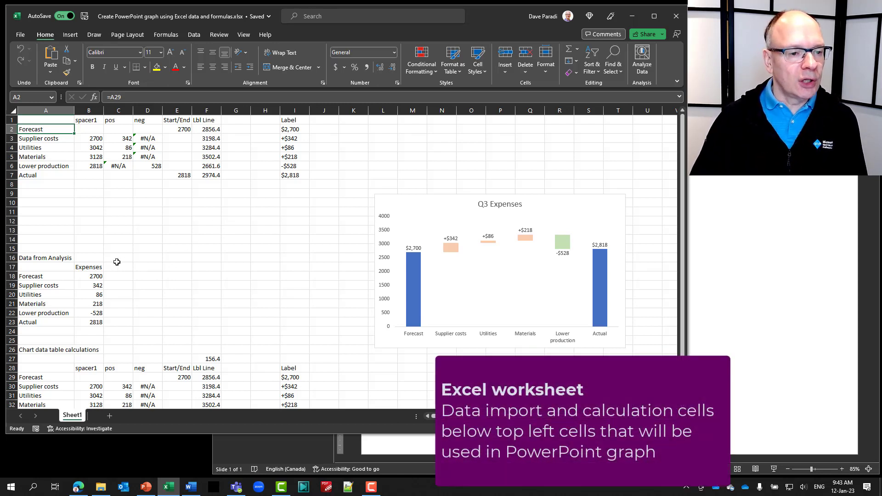
{"action": "scroll", "coordinate": [133, 280], "scroll_direction": "down", "scroll_amount": 3}
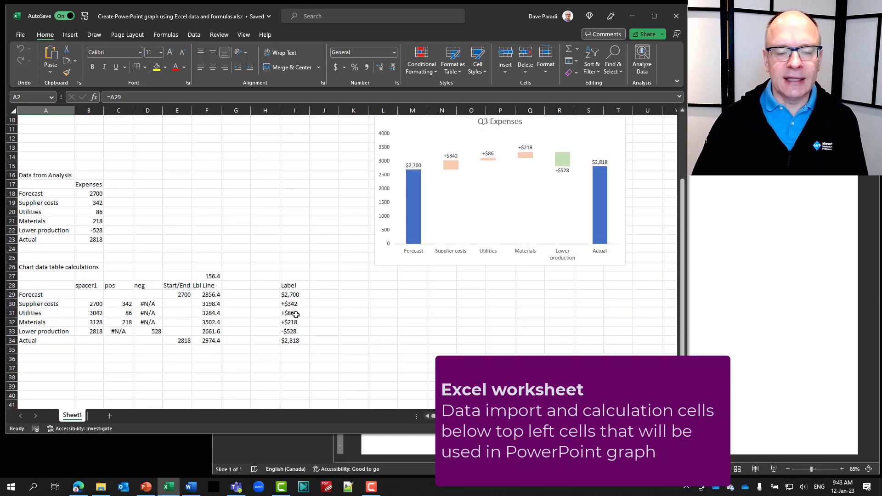
{"action": "scroll", "coordinate": [243, 277], "scroll_direction": "up", "scroll_amount": 3}
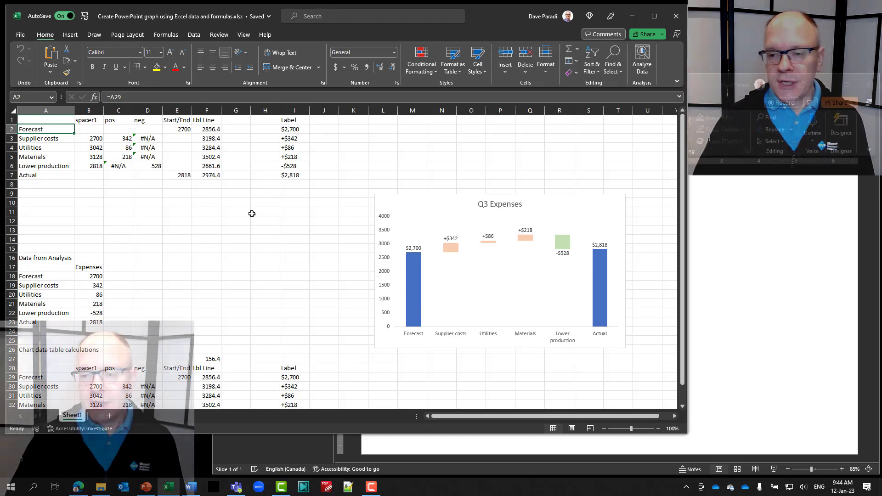
Switch to the blank PowerPoint presentation and enlarge its window.
{"action": "left_click", "coordinate": [729, 207]}
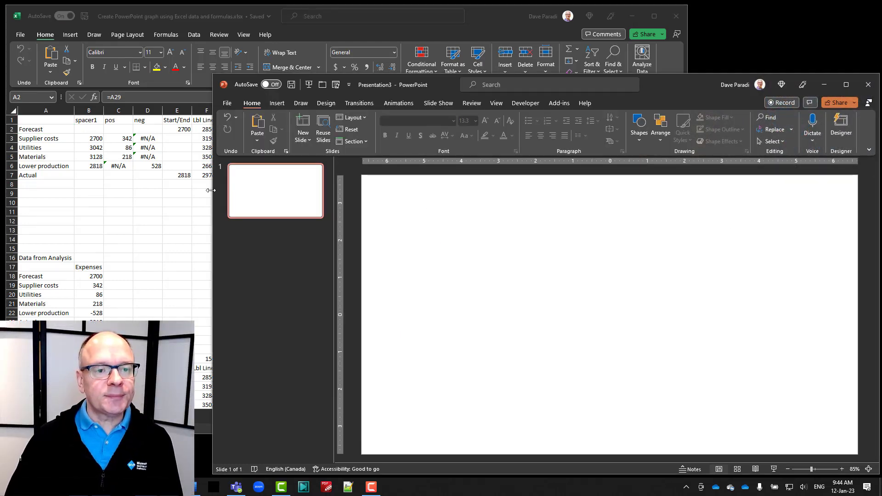
{"action": "left_click_drag", "start_coordinate": [211, 189], "coordinate": [124, 190]}
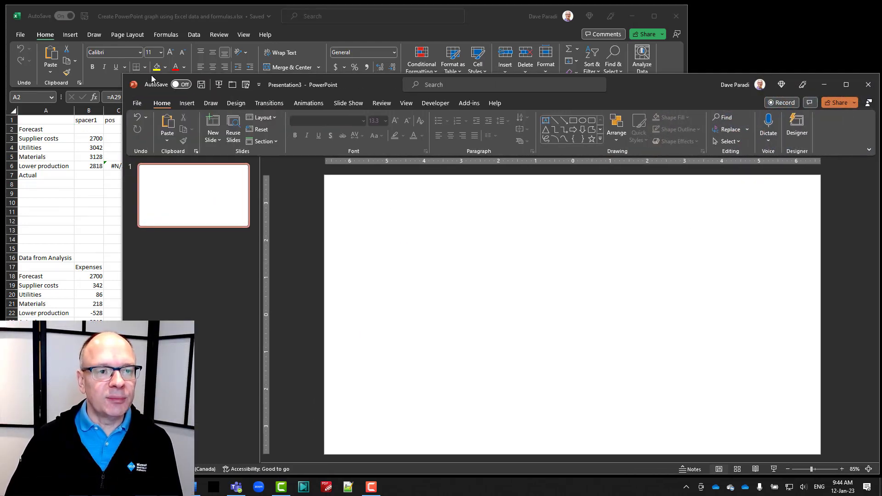
{"action": "left_click_drag", "start_coordinate": [152, 75], "coordinate": [143, 35]}
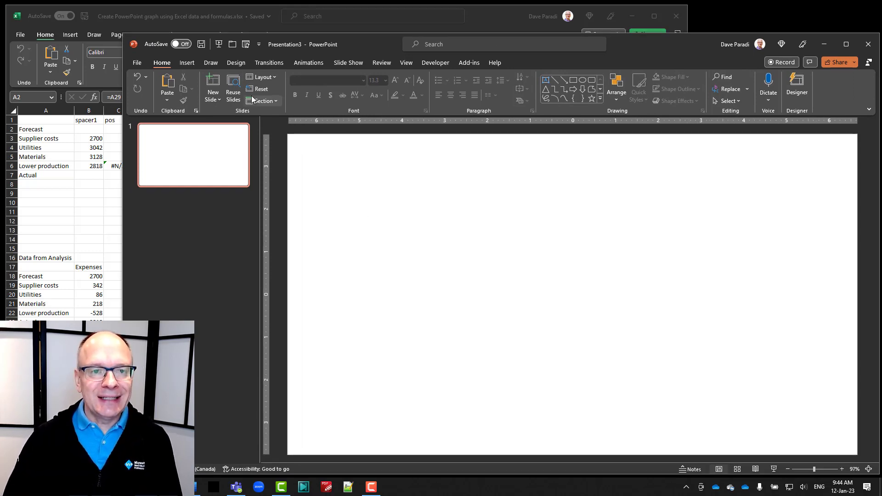
Insert a Stacked Column chart on the blank slide.
{"action": "left_click", "coordinate": [188, 64]}
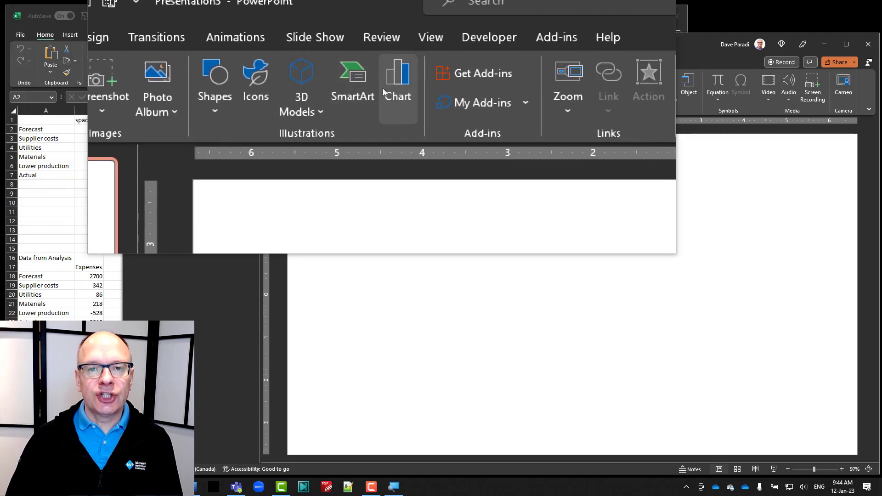
{"action": "left_click", "coordinate": [383, 91]}
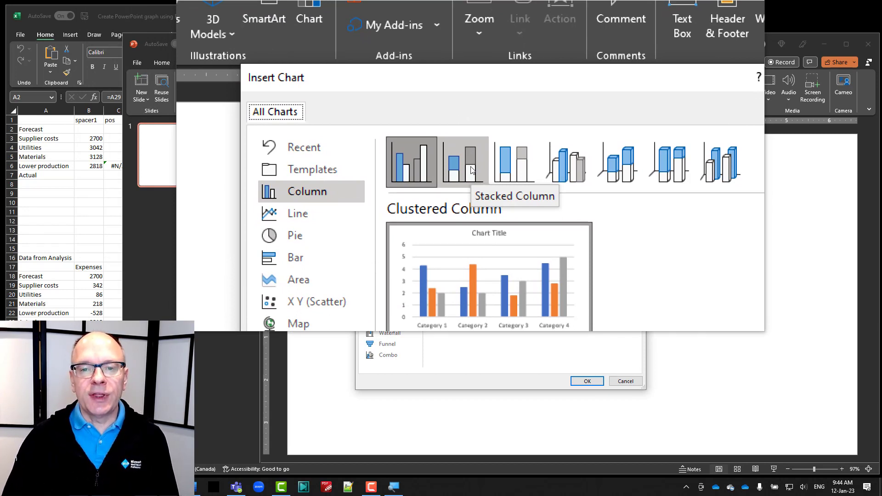
{"action": "left_click", "coordinate": [471, 169]}
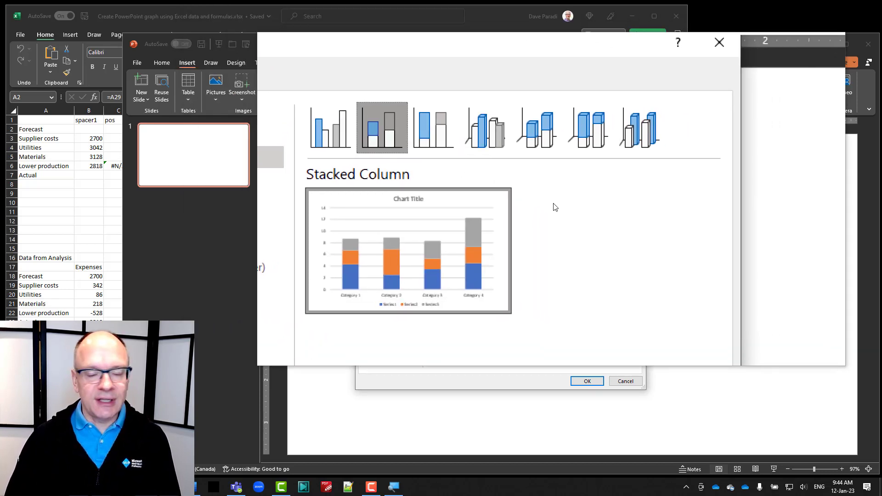
{"action": "left_click", "coordinate": [590, 383]}
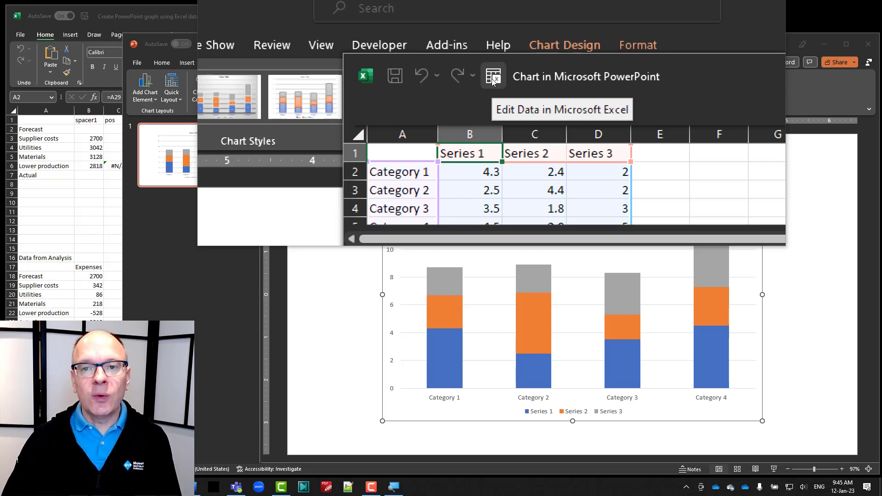
Open the new chart's data in full Excel, then enlarge that window and move it clear of the source table.
{"action": "left_click", "coordinate": [493, 79]}
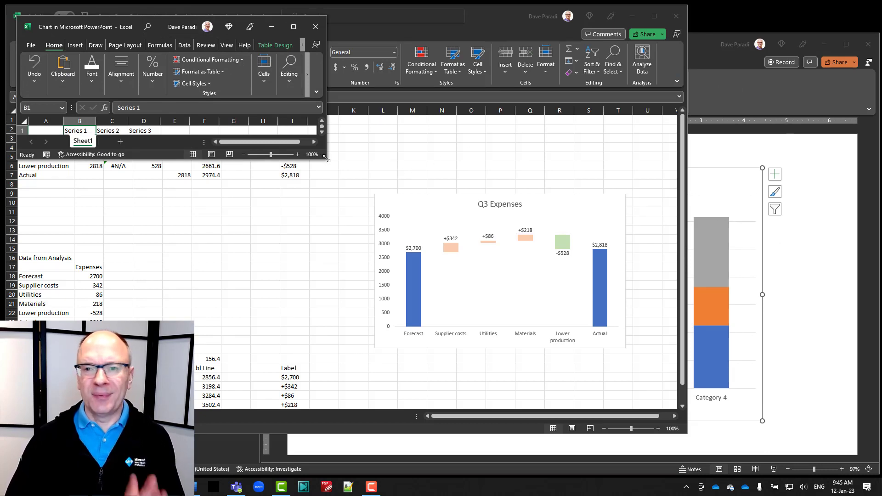
{"action": "left_click_drag", "start_coordinate": [326, 158], "coordinate": [460, 324]}
{"action": "left_click_drag", "start_coordinate": [246, 21], "coordinate": [634, 47]}
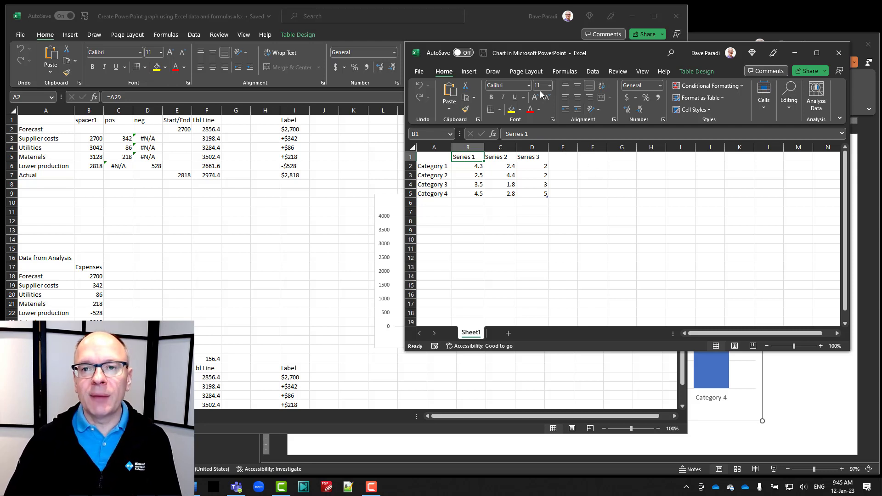
{"action": "key", "text": "super+plus"}
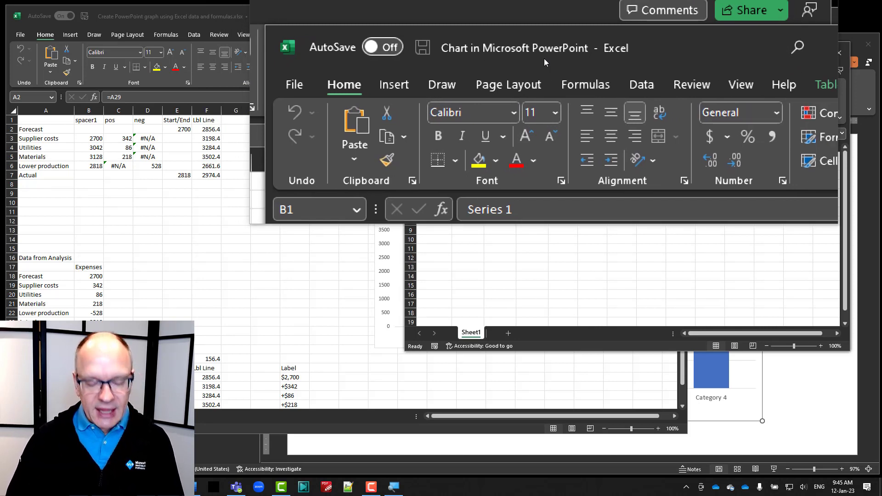
{"action": "key", "text": "super+Escape"}
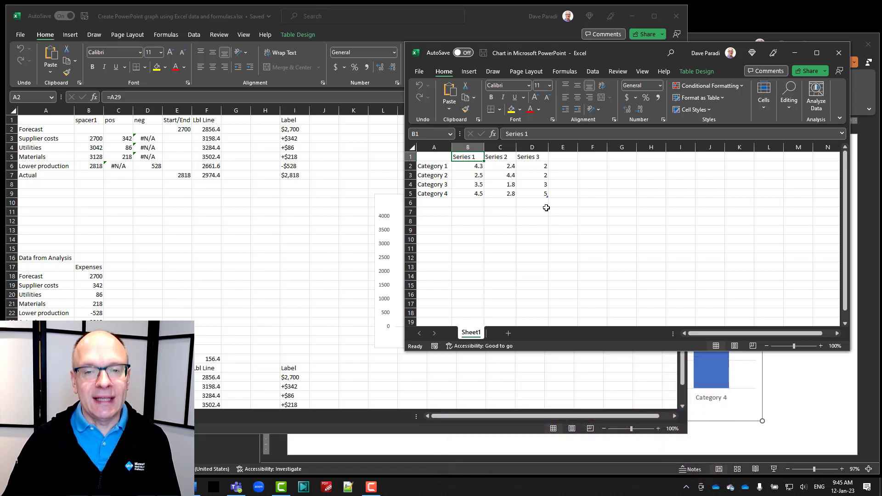
Copy range A1:I34 from the source worksheet and paste it at cell A1 of the chart's data sheet, replacing the sample data.
{"action": "left_click", "coordinate": [41, 121]}
{"action": "left_click_drag", "start_coordinate": [39, 120], "coordinate": [292, 389]}
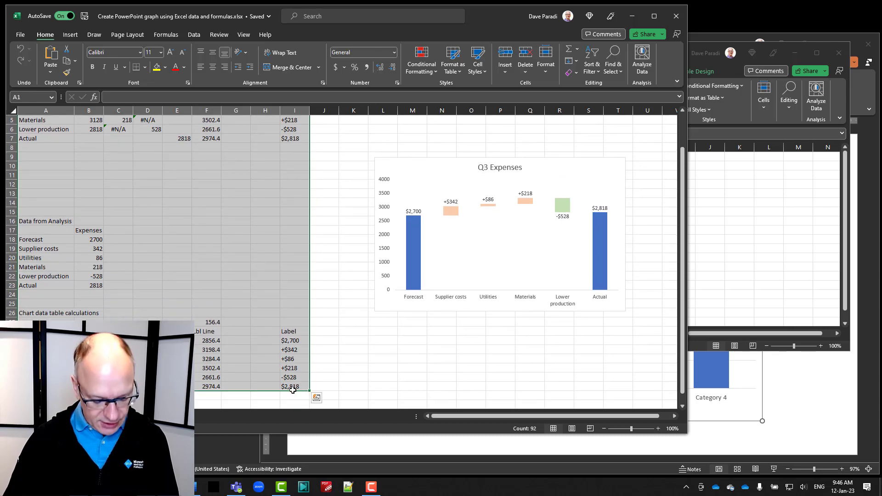
{"action": "key", "text": "ctrl+c"}
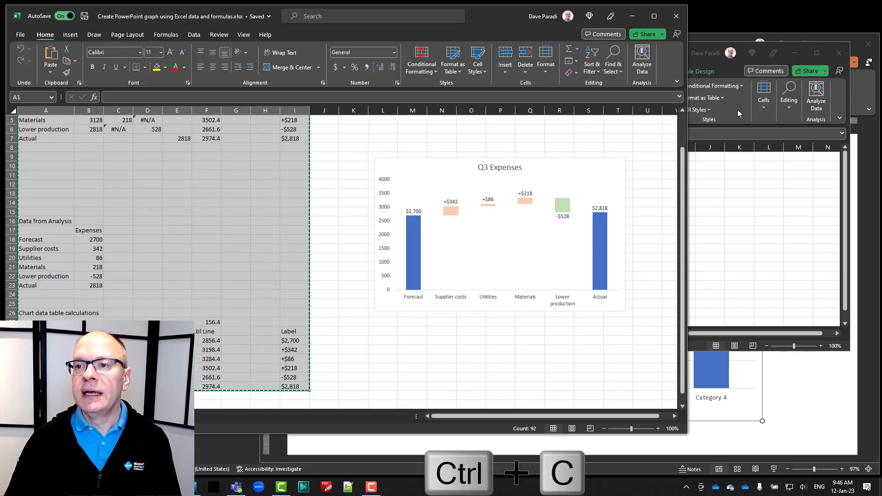
{"action": "left_click", "coordinate": [754, 275]}
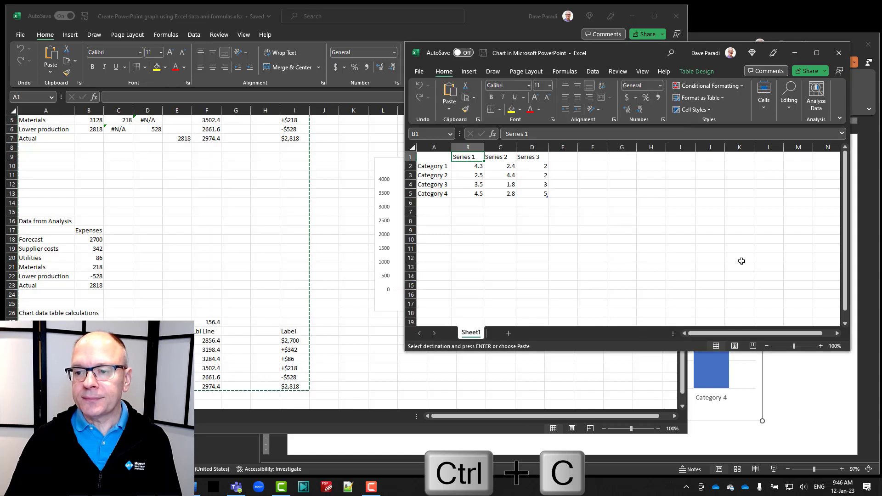
{"action": "left_click_drag", "start_coordinate": [432, 166], "coordinate": [433, 194]}
{"action": "left_click", "coordinate": [434, 158]}
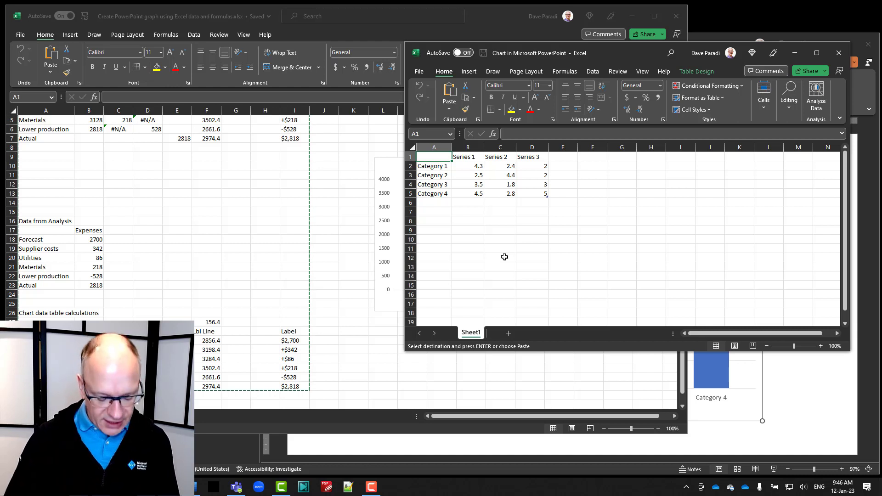
{"action": "key", "text": "ctrl+v"}
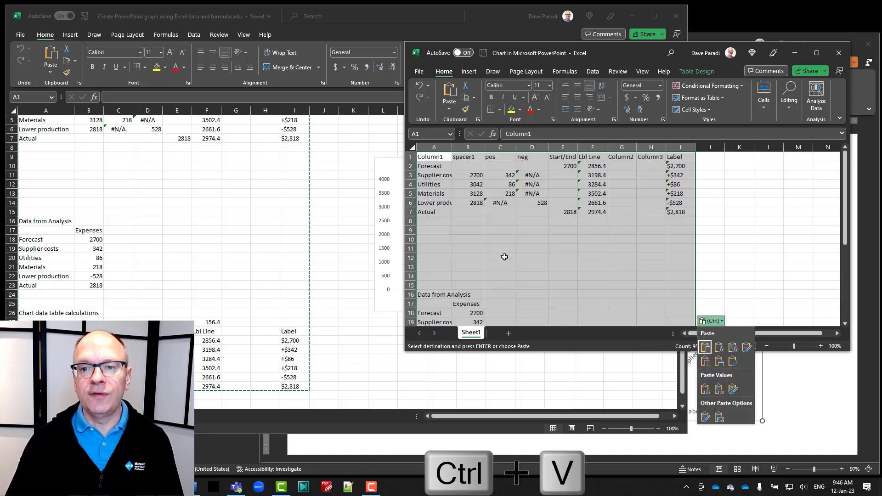
{"action": "key", "text": "Escape"}
Check the formula in cell A2 of the chart's data sheet.
{"action": "left_click", "coordinate": [438, 166]}
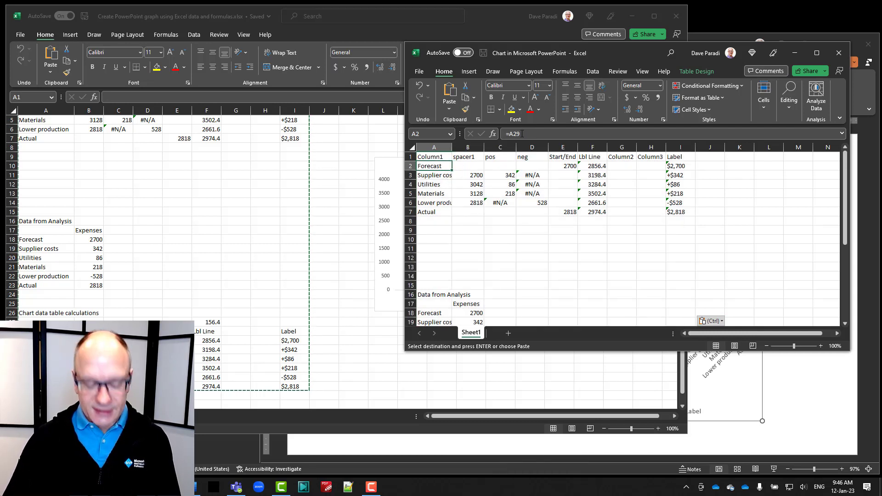
{"action": "key", "text": "super+plus"}
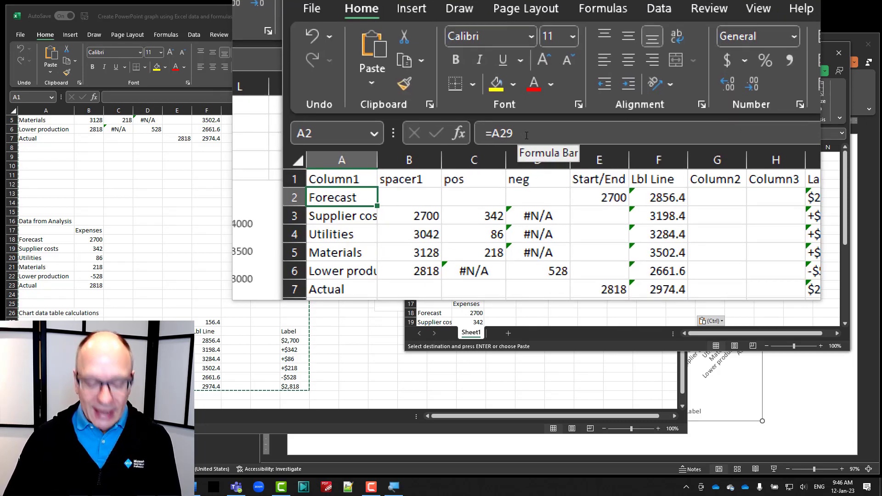
{"action": "key", "text": "super+Escape"}
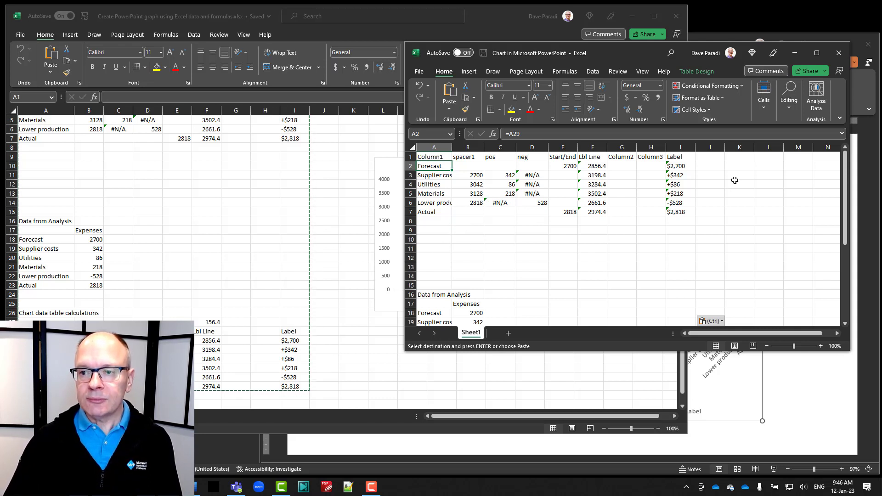
Close the source workbook without keeping the clipboard contents, and move the chart data window aside to return to the slide.
{"action": "left_click", "coordinate": [676, 16]}
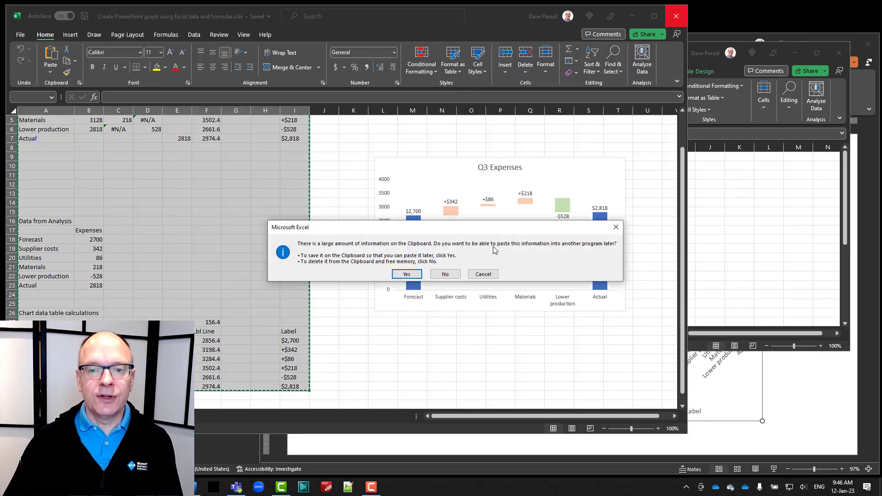
{"action": "left_click", "coordinate": [445, 275]}
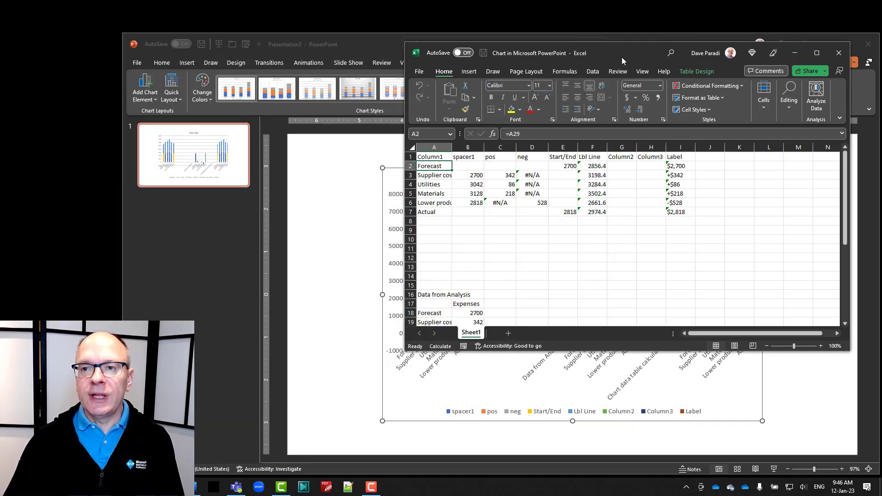
{"action": "left_click_drag", "start_coordinate": [622, 57], "coordinate": [240, 19]}
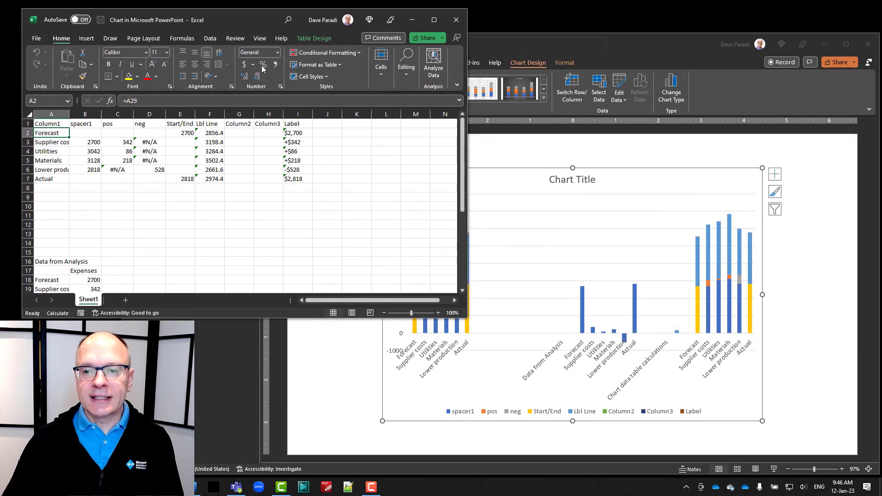
{"action": "left_click", "coordinate": [783, 284]}
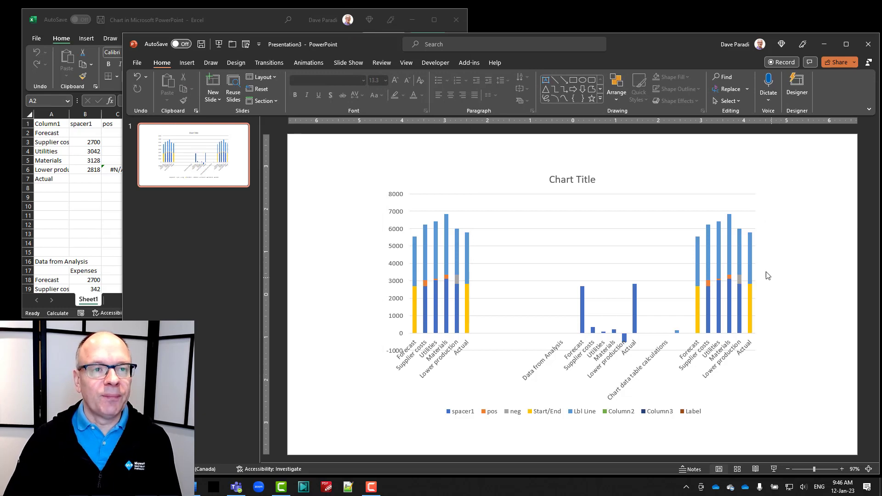
Restrict the chart's source data range to cells A1:F7 of Sheet1 in the chart's data sheet.
{"action": "left_click", "coordinate": [250, 19]}
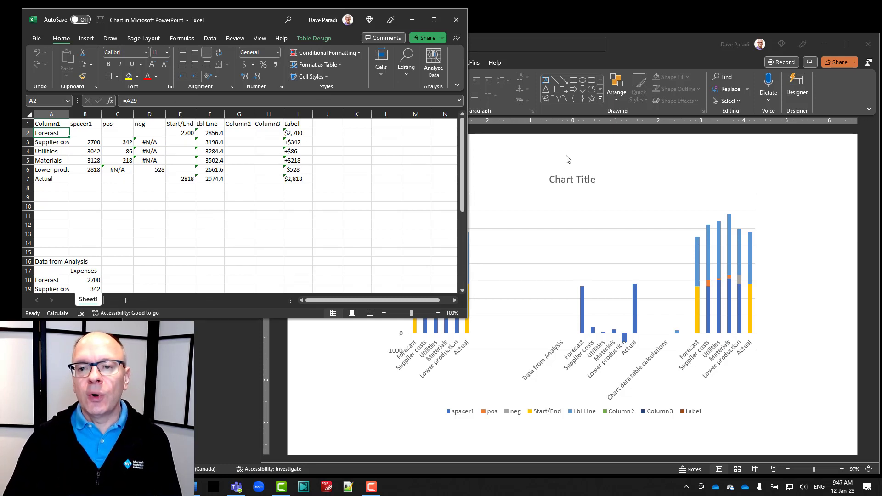
{"action": "left_click", "coordinate": [606, 171]}
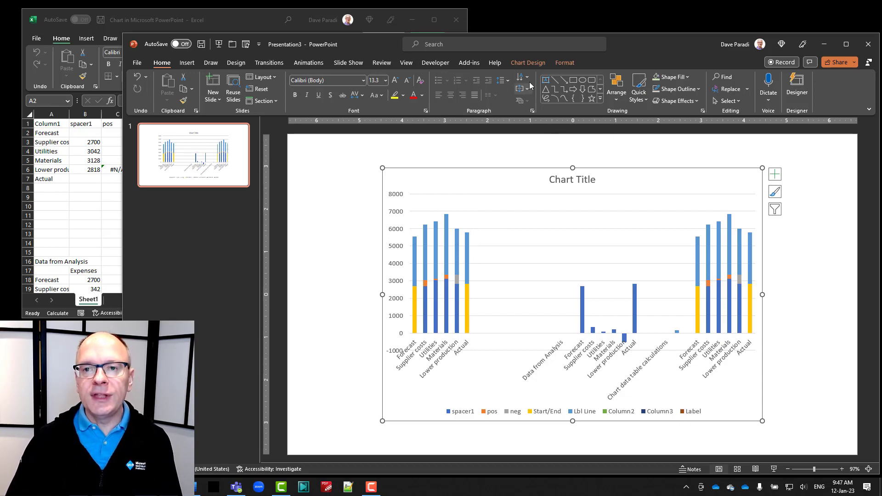
{"action": "left_click", "coordinate": [528, 62]}
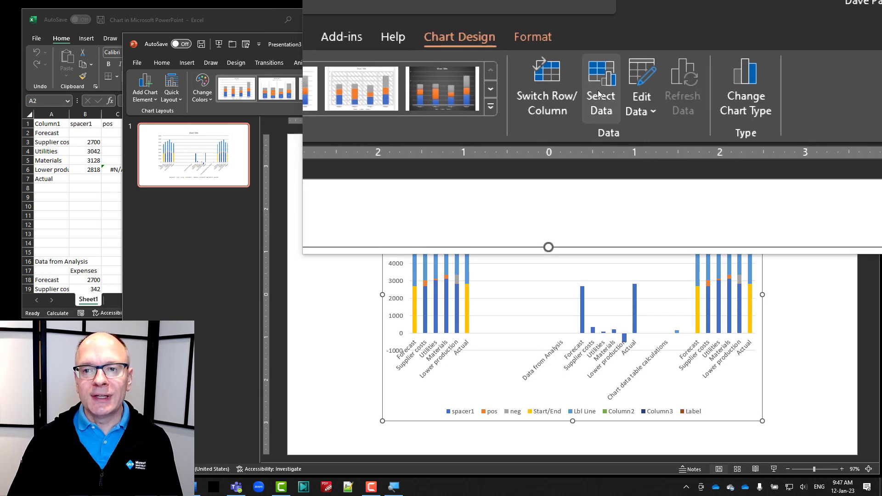
{"action": "left_click", "coordinate": [600, 94]}
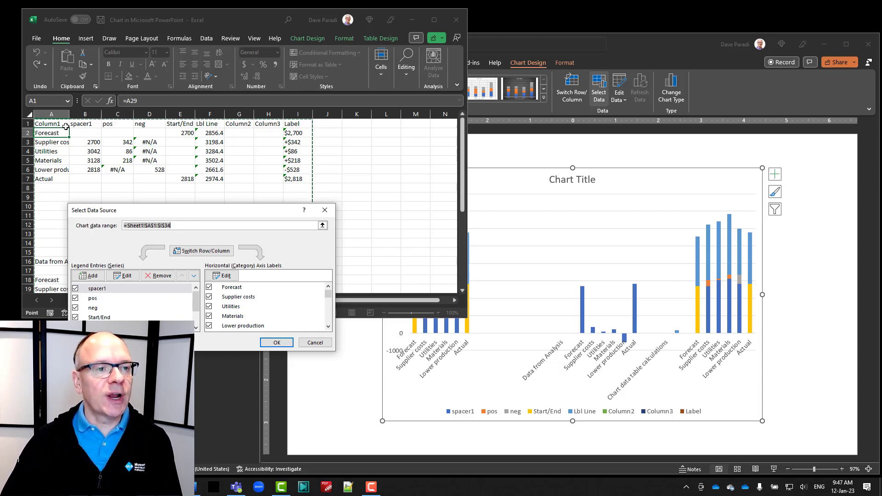
{"action": "left_click_drag", "start_coordinate": [65, 127], "coordinate": [213, 180]}
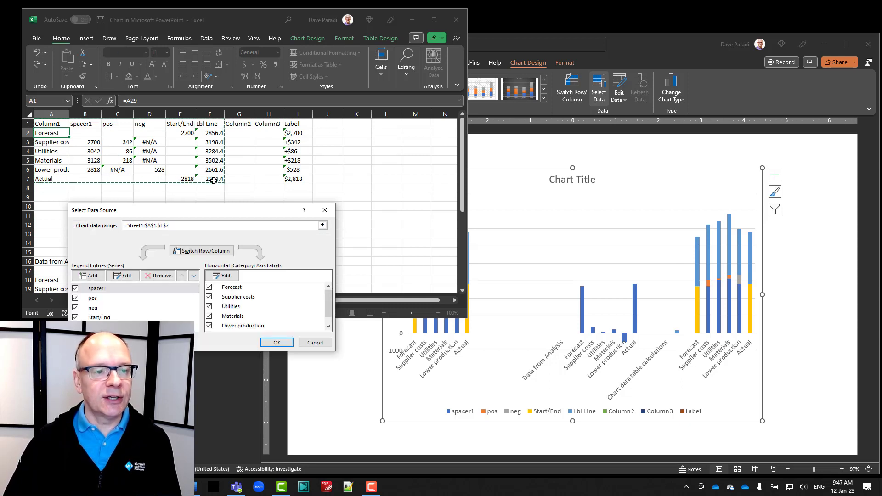
{"action": "left_click", "coordinate": [277, 343]}
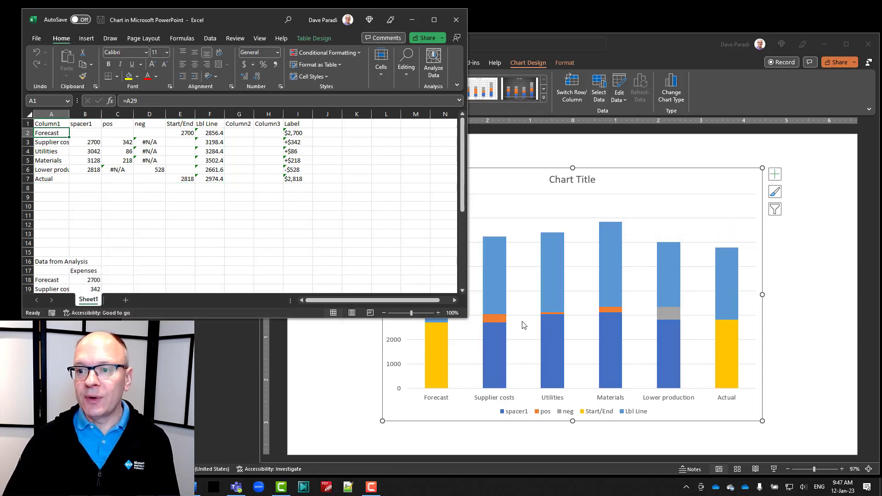
Check the updated chart on the slide, then close the chart's data window.
{"action": "left_click", "coordinate": [795, 265]}
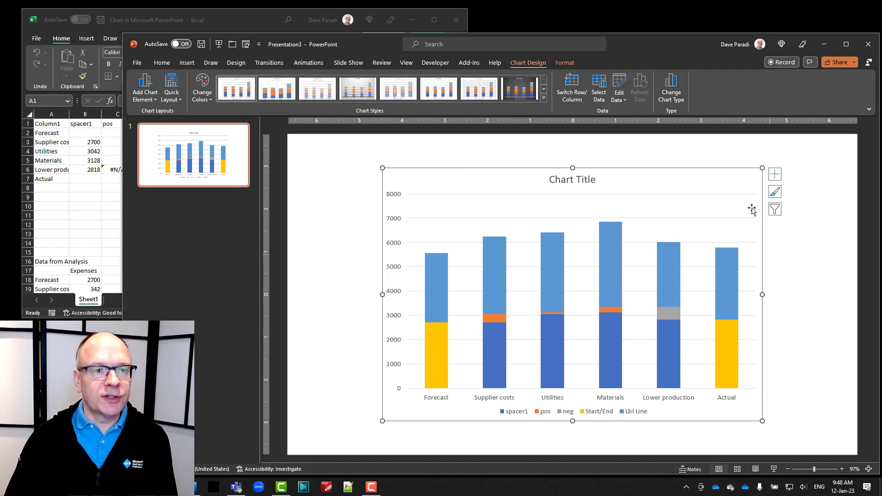
{"action": "left_click", "coordinate": [267, 23]}
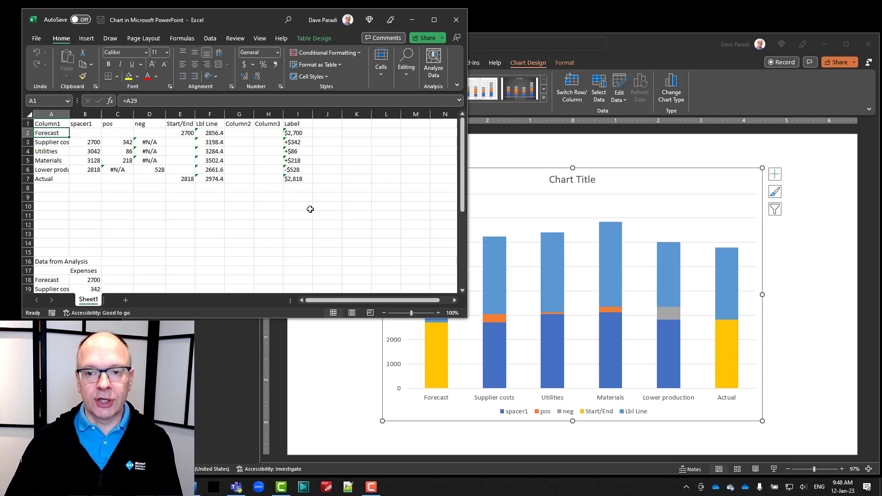
{"action": "left_click", "coordinate": [455, 21]}
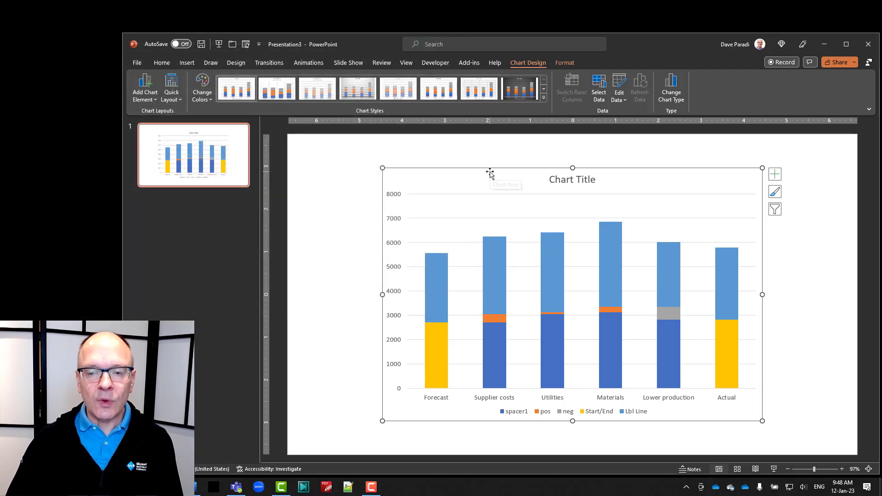
Change the chart type of the Lbl Line series to Line, leaving the other series as stacked columns.
{"action": "right_click", "coordinate": [494, 252]}
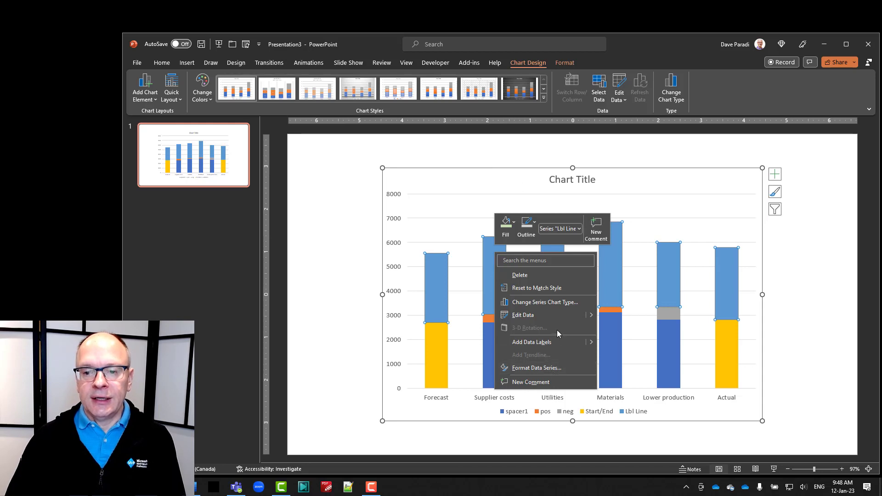
{"action": "left_click", "coordinate": [554, 302]}
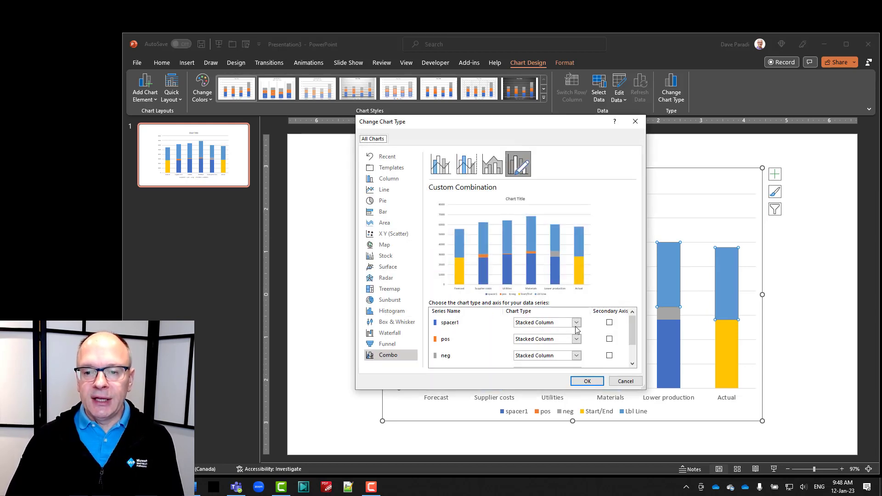
{"action": "scroll", "coordinate": [633, 335], "scroll_direction": "down", "scroll_amount": 2}
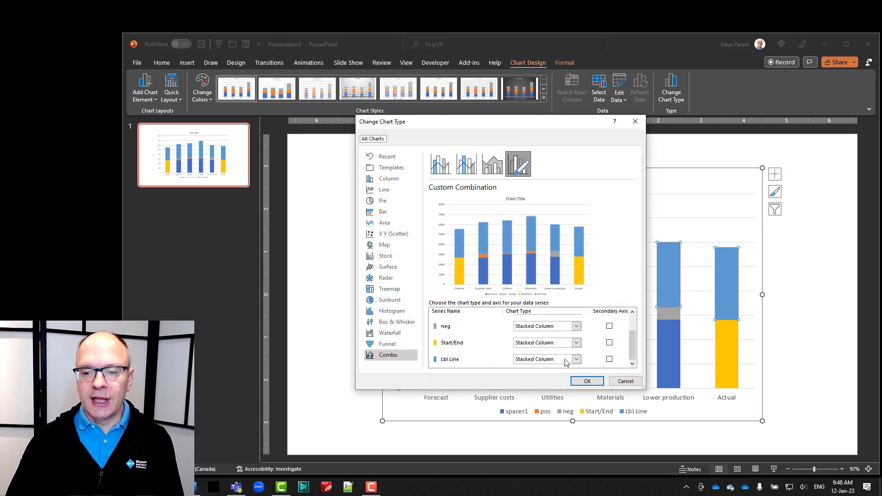
{"action": "left_click", "coordinate": [576, 359]}
{"action": "left_click", "coordinate": [526, 268]}
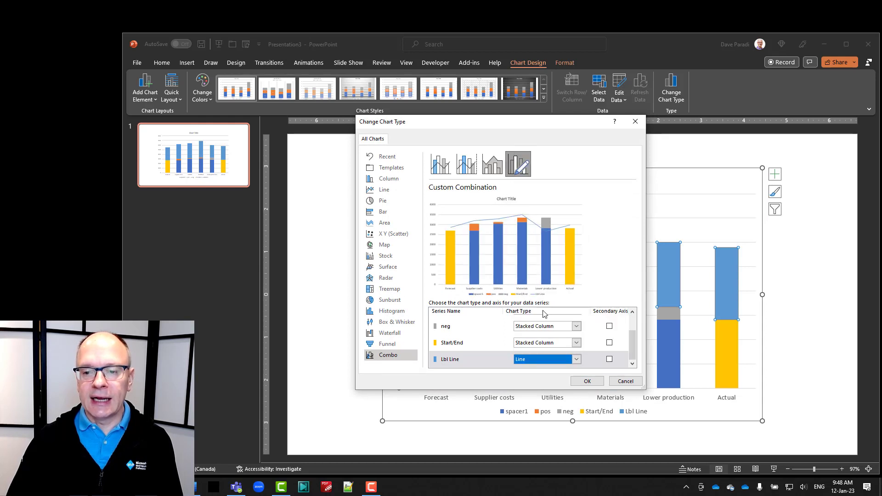
{"action": "left_click", "coordinate": [588, 381]}
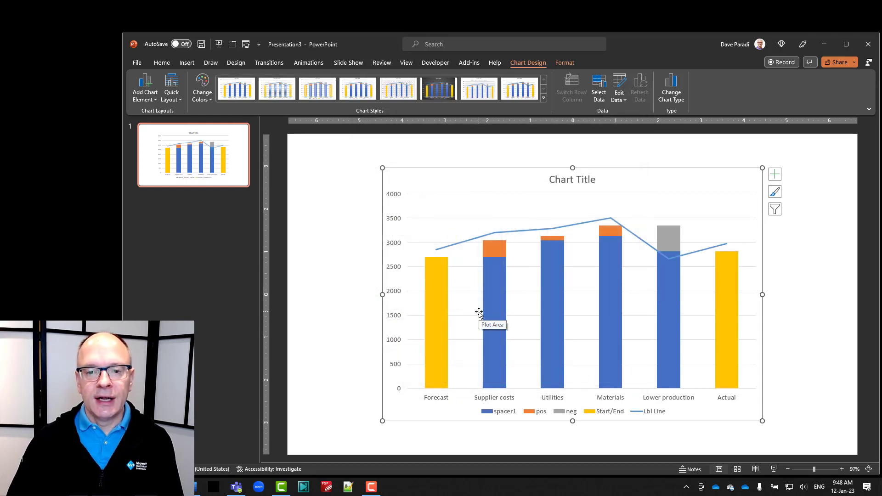
Select the Start/End column series and open its shape fill colour choices.
{"action": "left_click", "coordinate": [437, 296]}
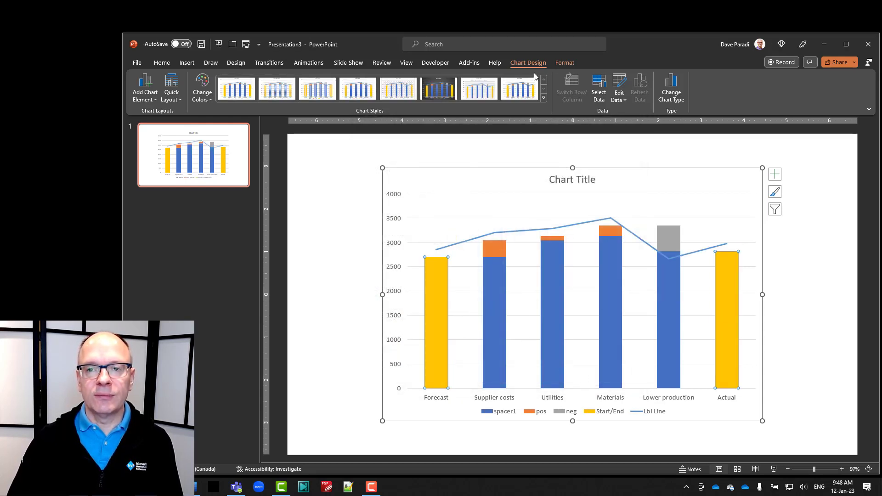
{"action": "left_click", "coordinate": [565, 63]}
{"action": "left_click", "coordinate": [490, 78]}
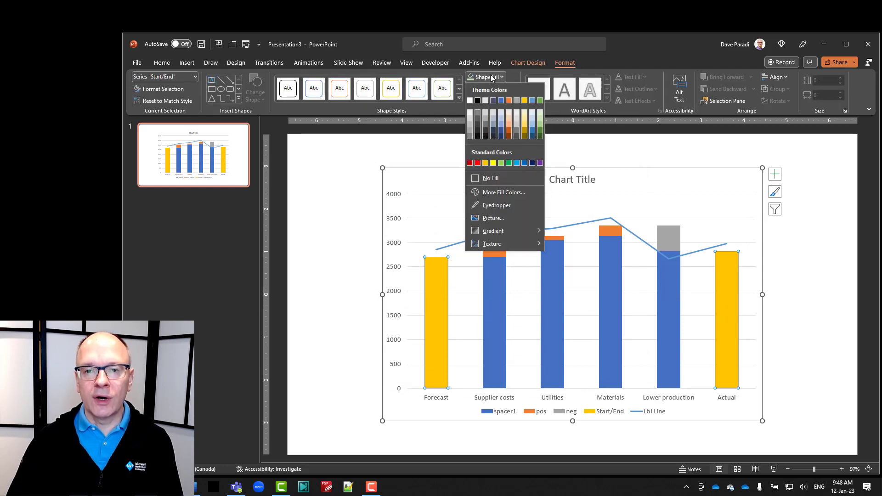